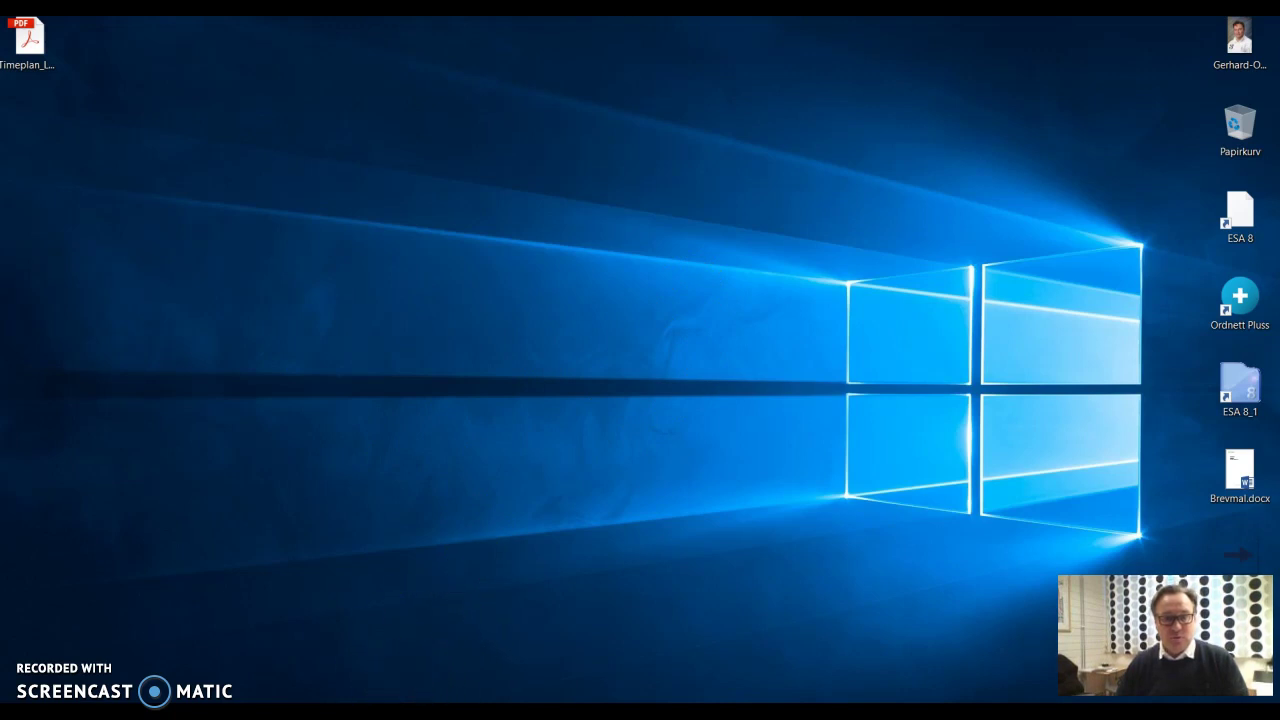
Open the Pulsen intranet in Chrome and launch Visma from its useful links.
click(400, 688)
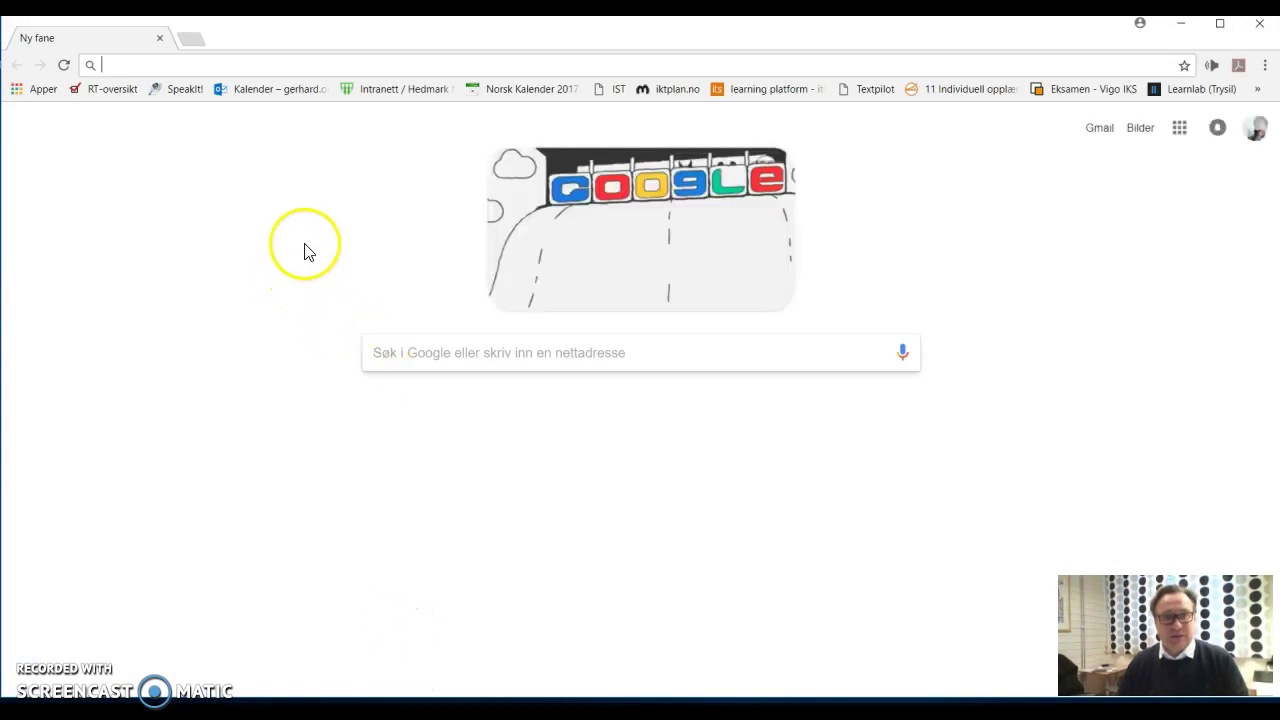
click(374, 95)
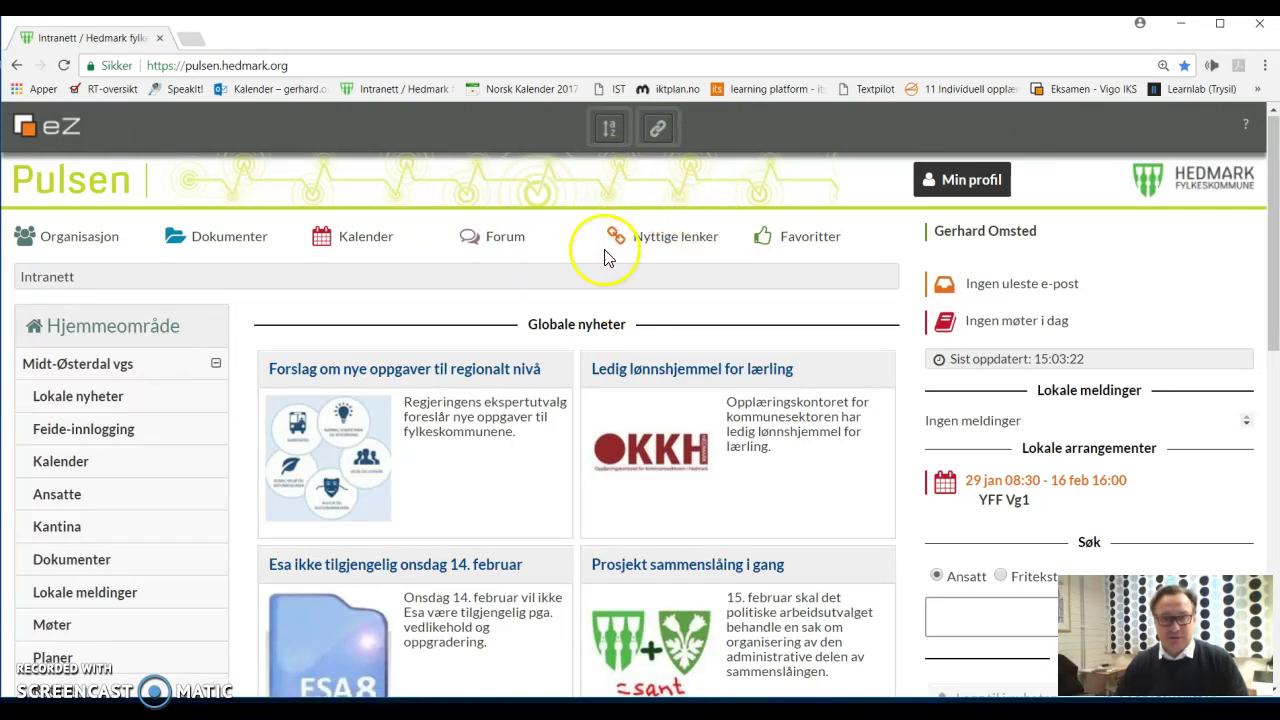
click(668, 240)
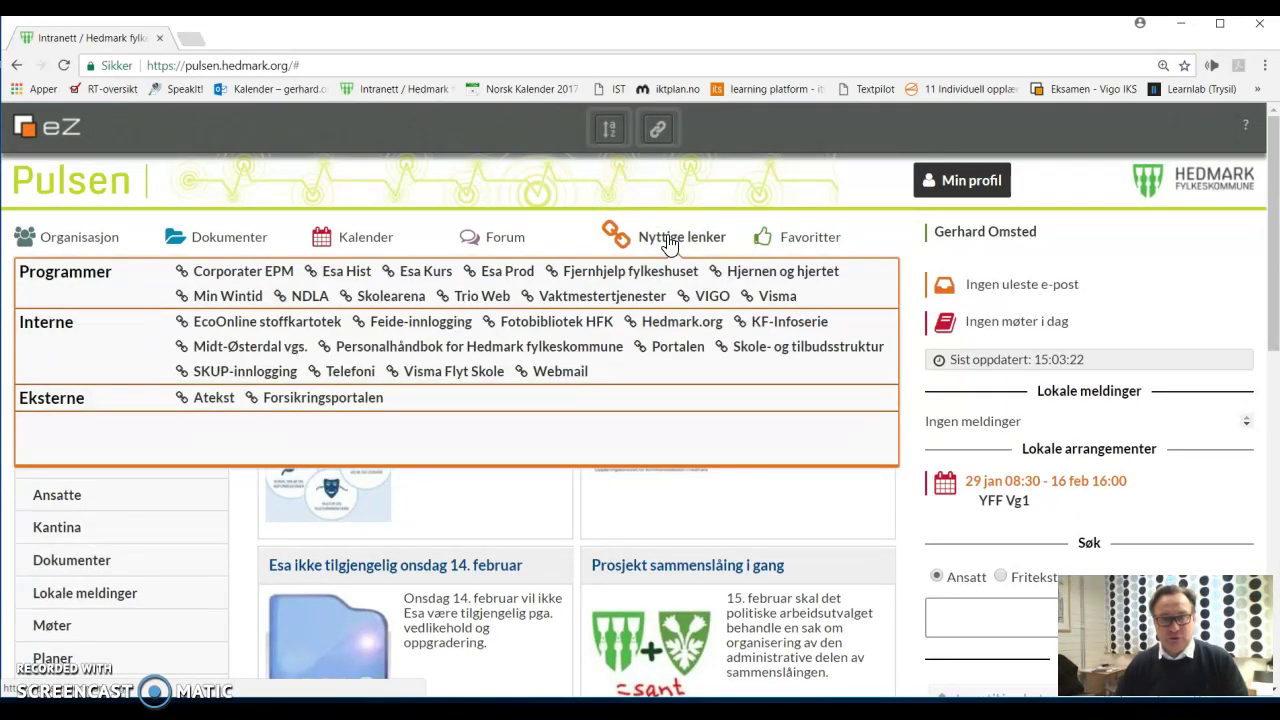
click(786, 303)
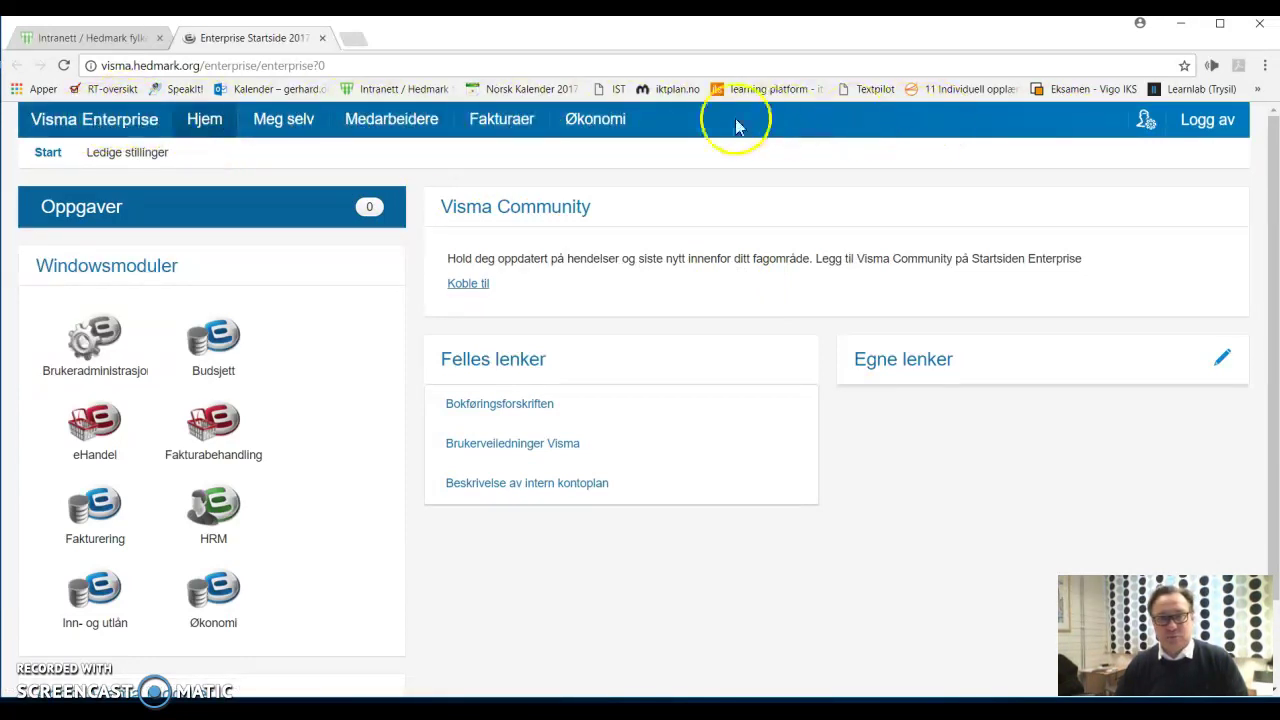
Open the Kompetanse page of the own employee profile and go to the Undervisningskompetanse section.
click(285, 122)
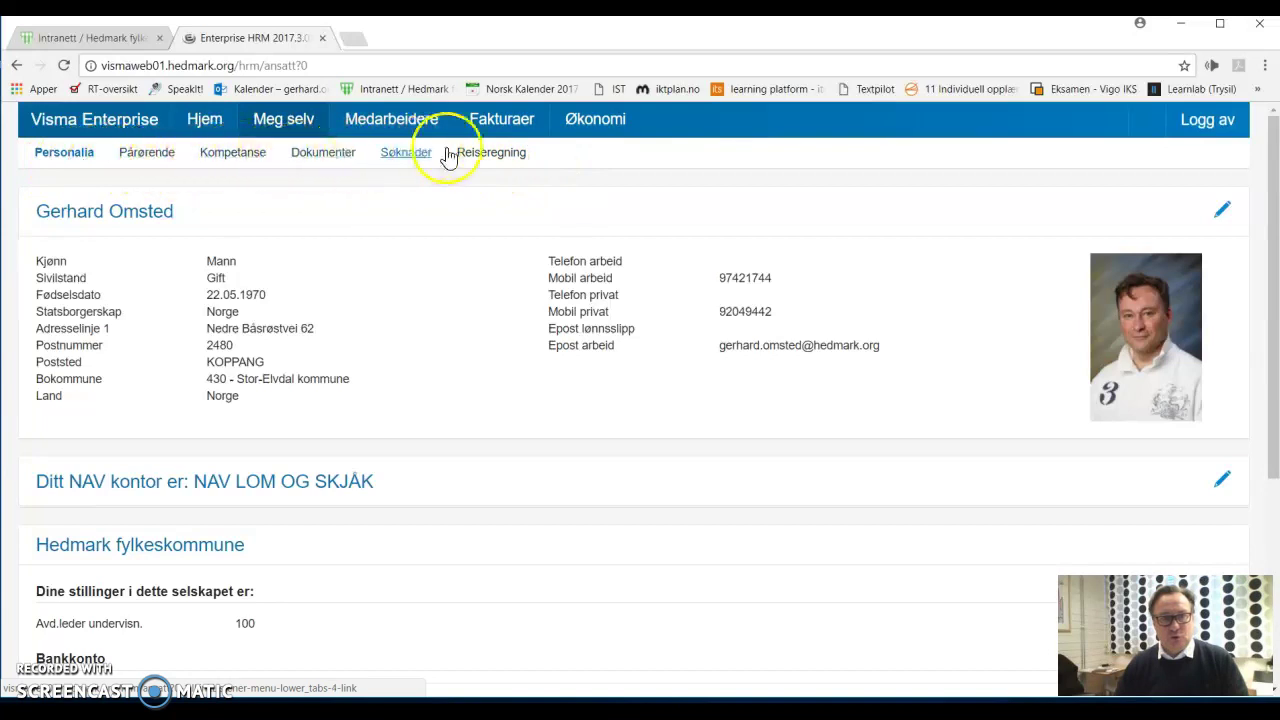
click(232, 155)
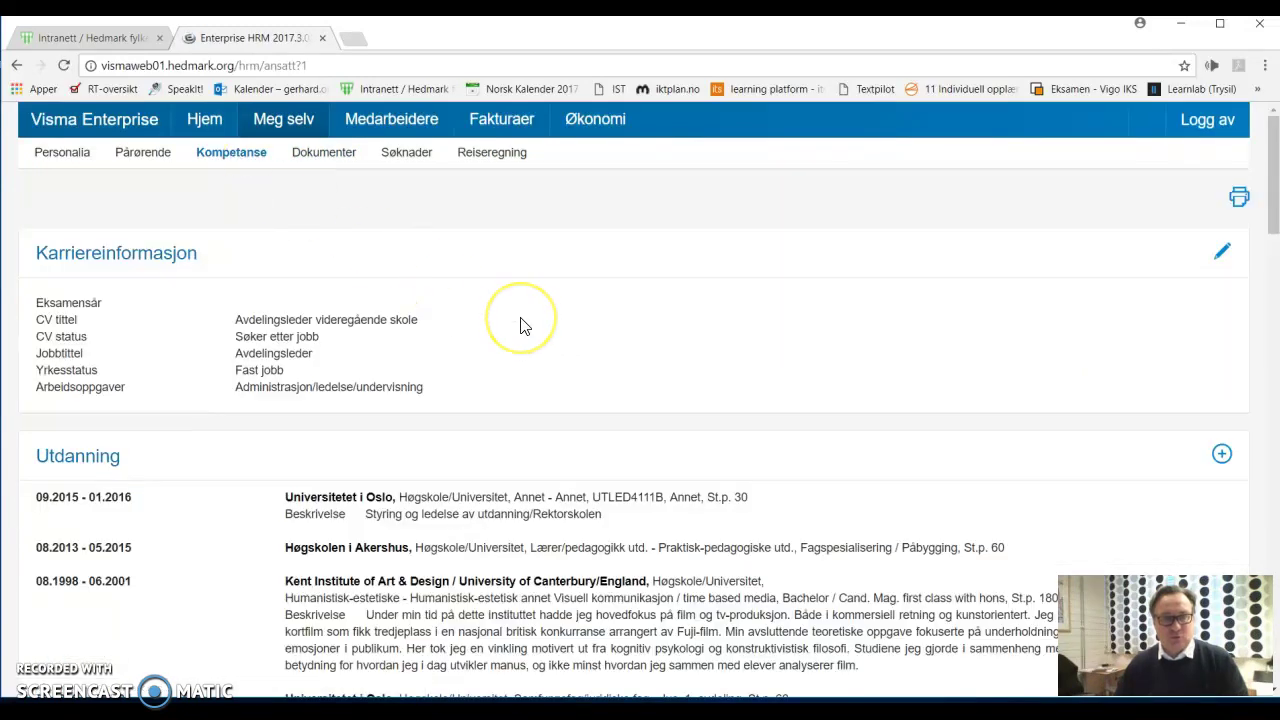
scroll(521, 326, down, 5)
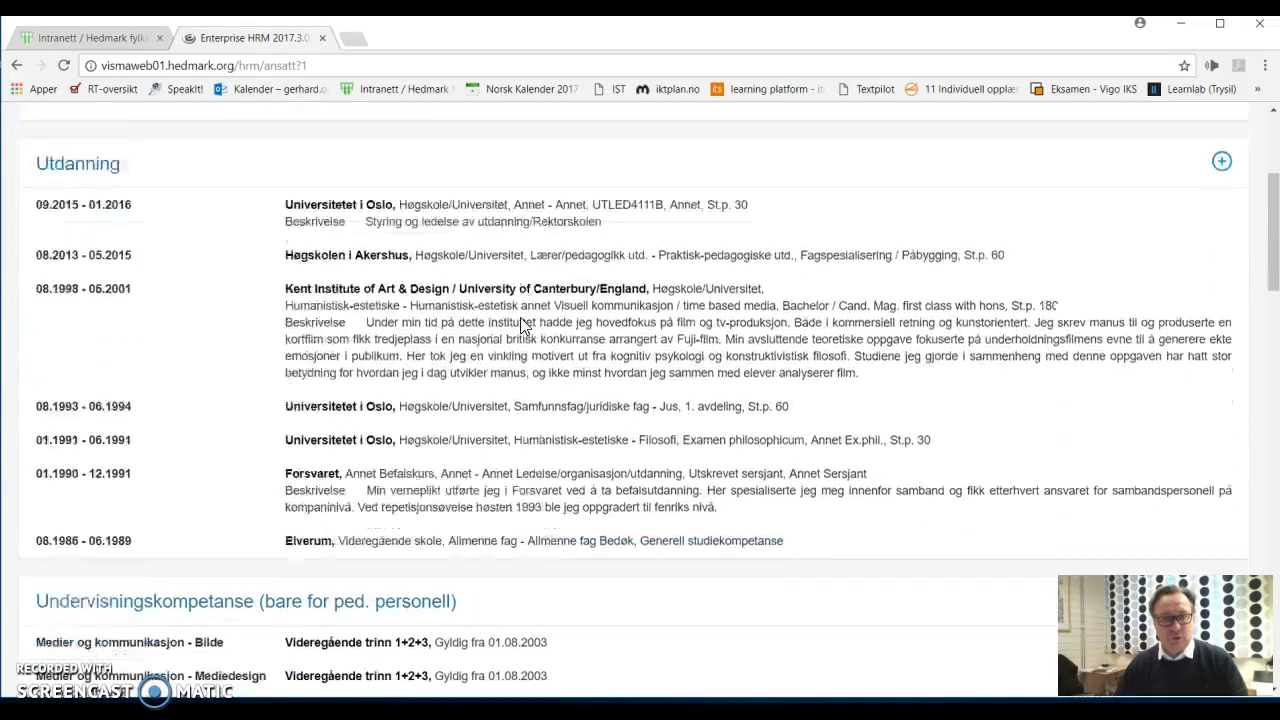
scroll(521, 318, down, 2)
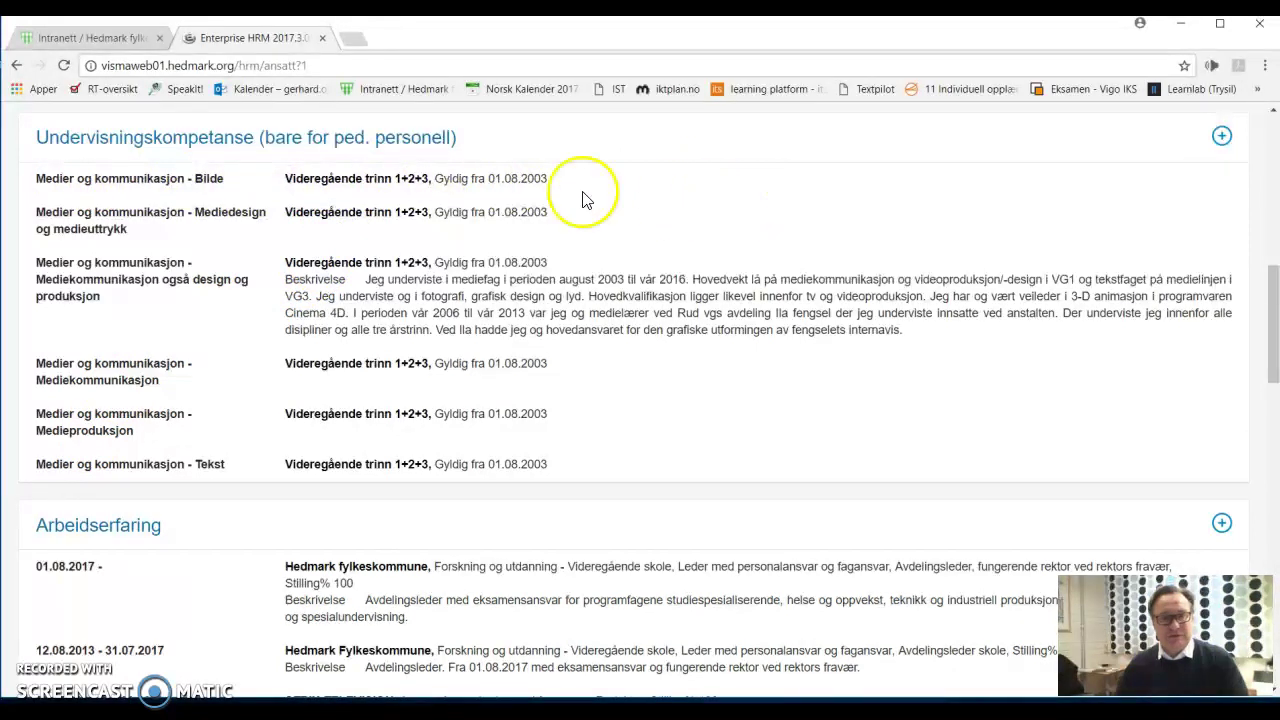
Start a new Undervisningskompetanse entry and set Undervisningskomp. lærer to Restaurant- og matfag.
click(1224, 139)
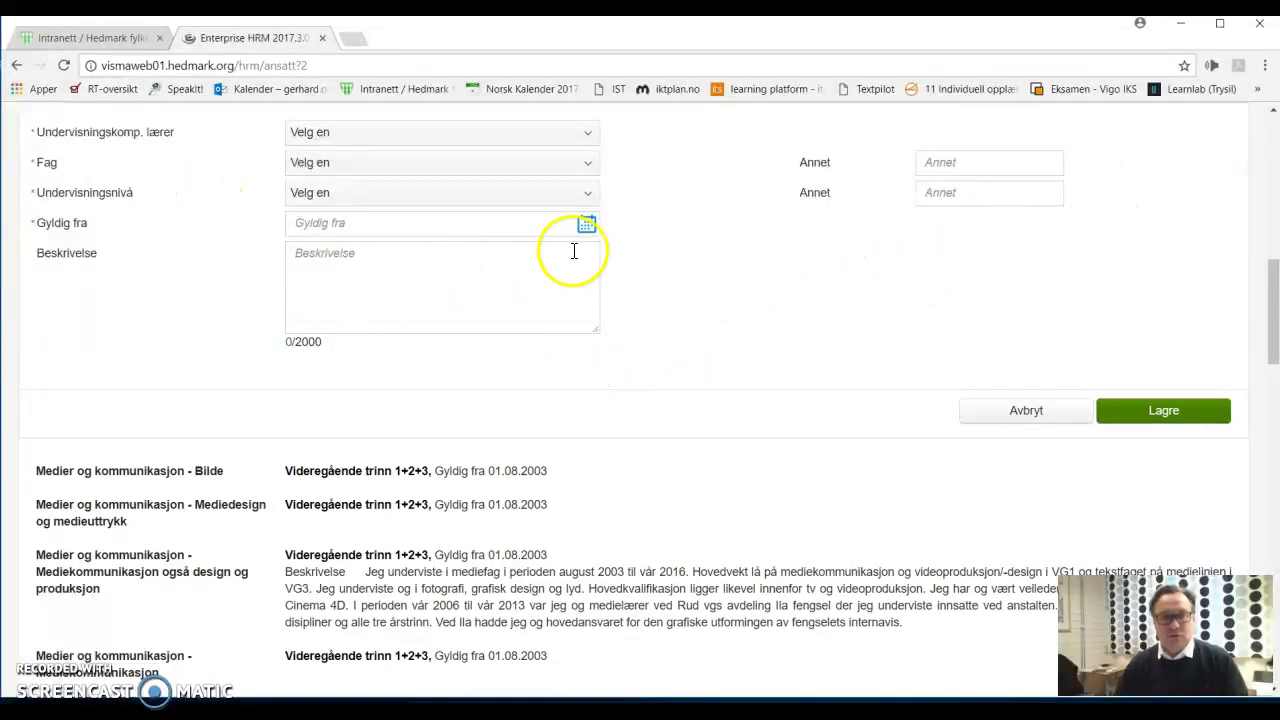
scroll(196, 172, up, 2)
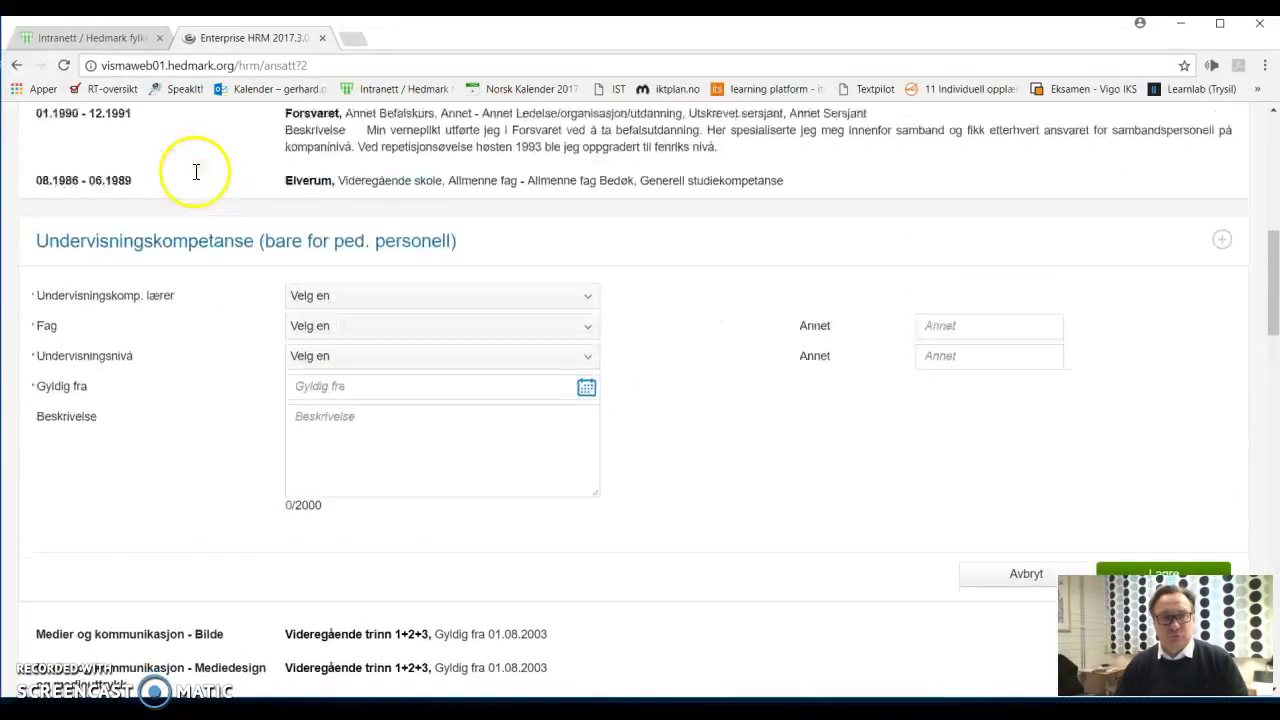
scroll(196, 172, down, 1)
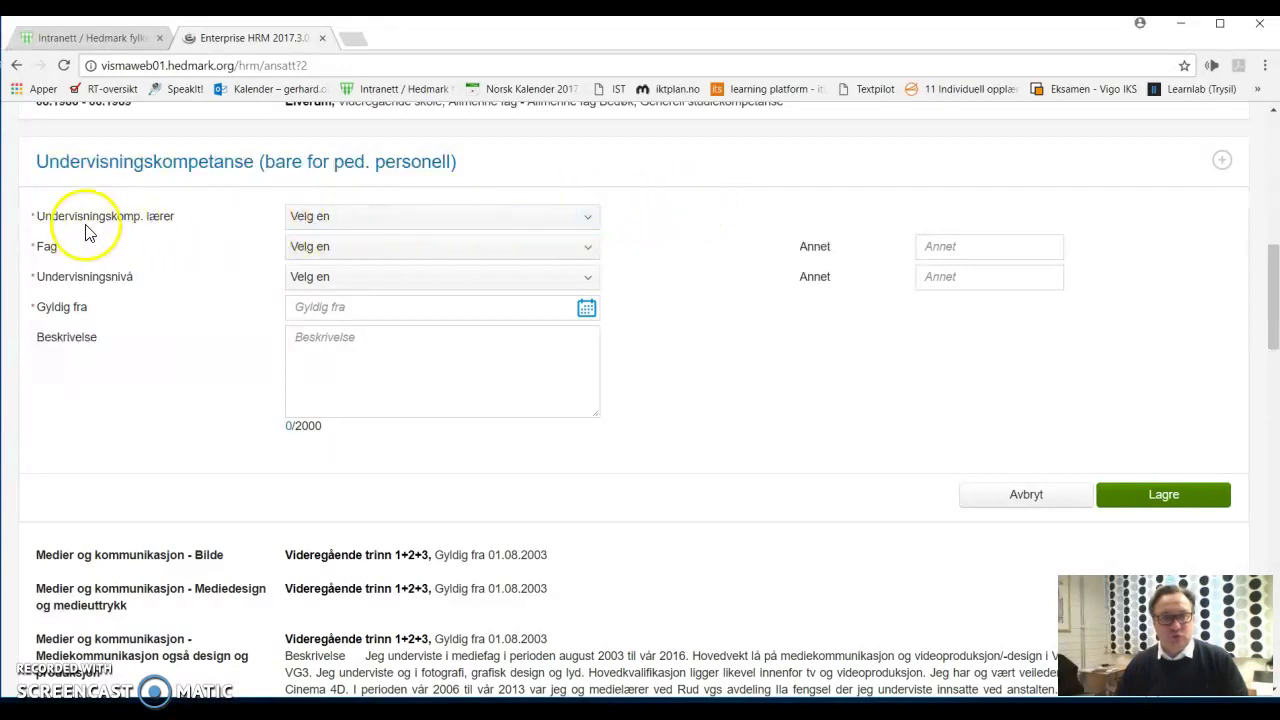
click(589, 218)
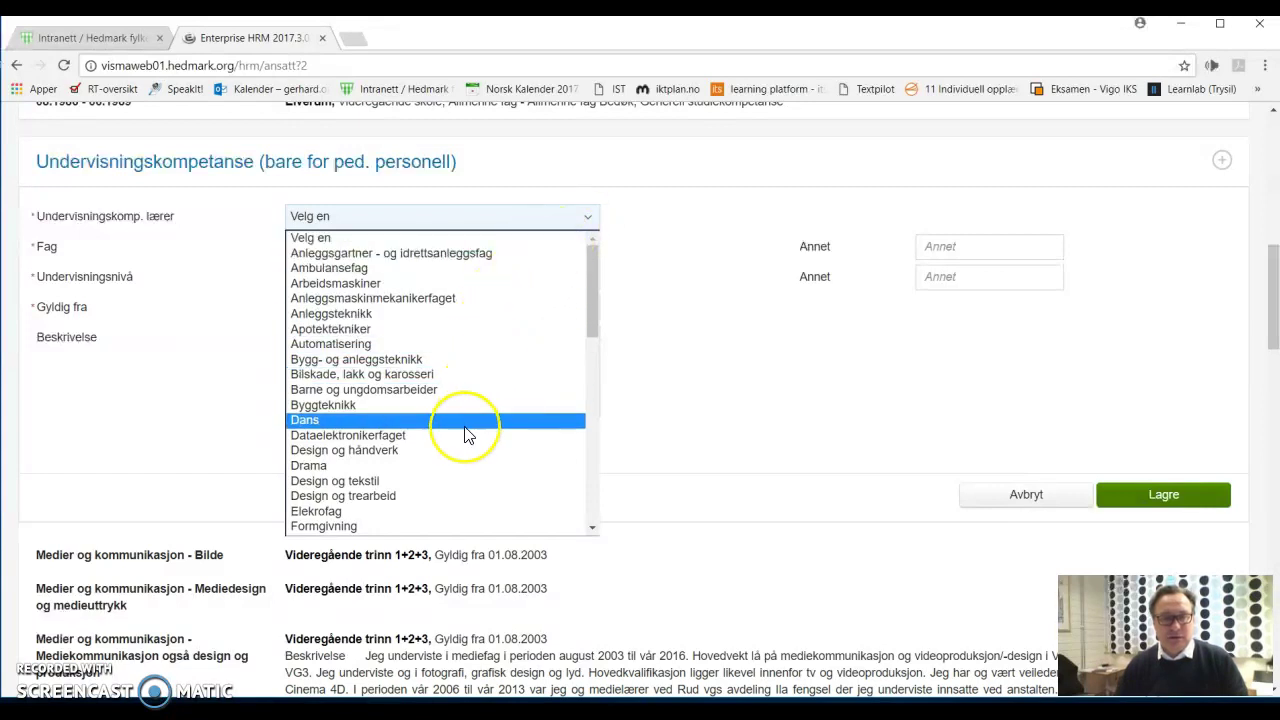
scroll(466, 434, down, 2)
scroll(466, 434, down, 3)
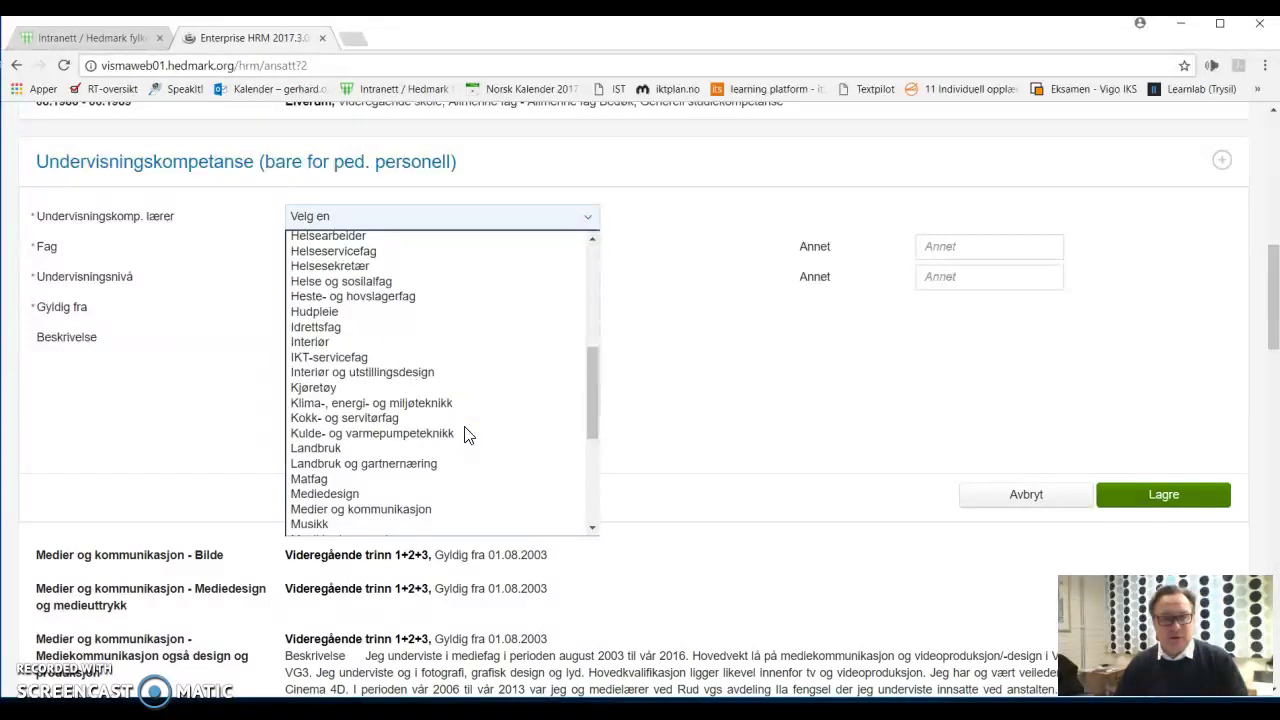
scroll(466, 434, down, 5)
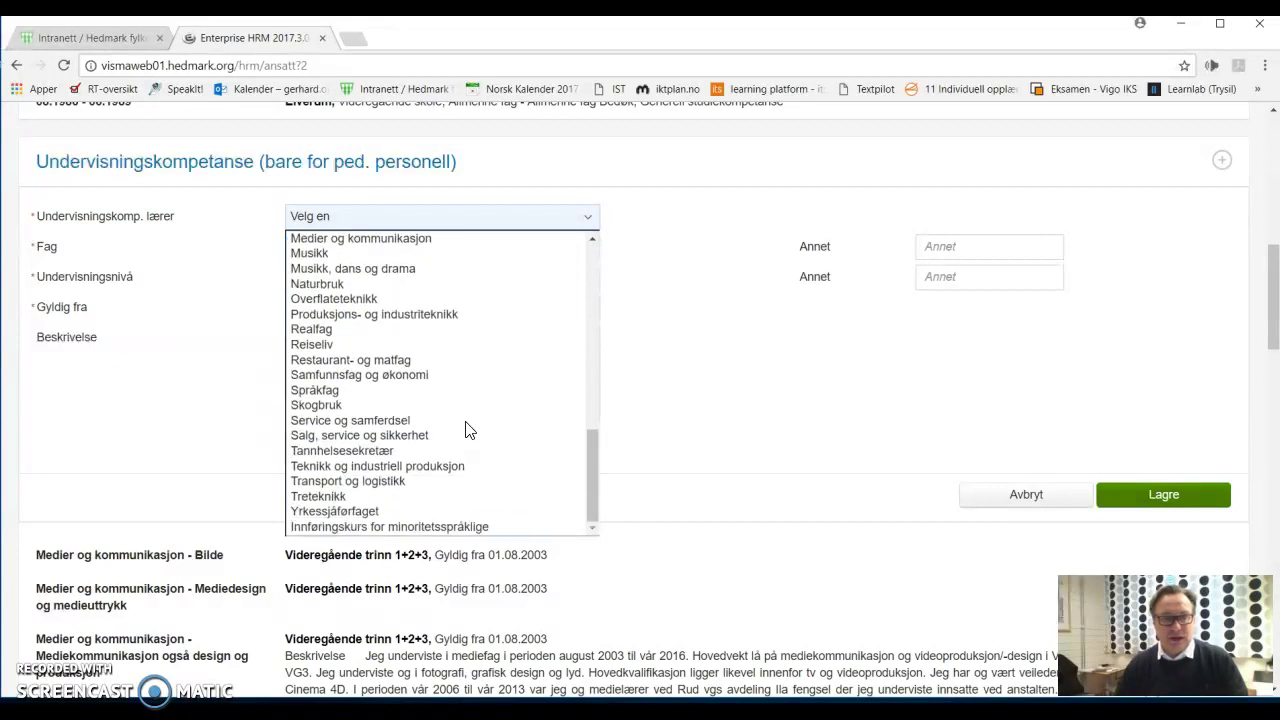
drag(471, 429, 336, 394)
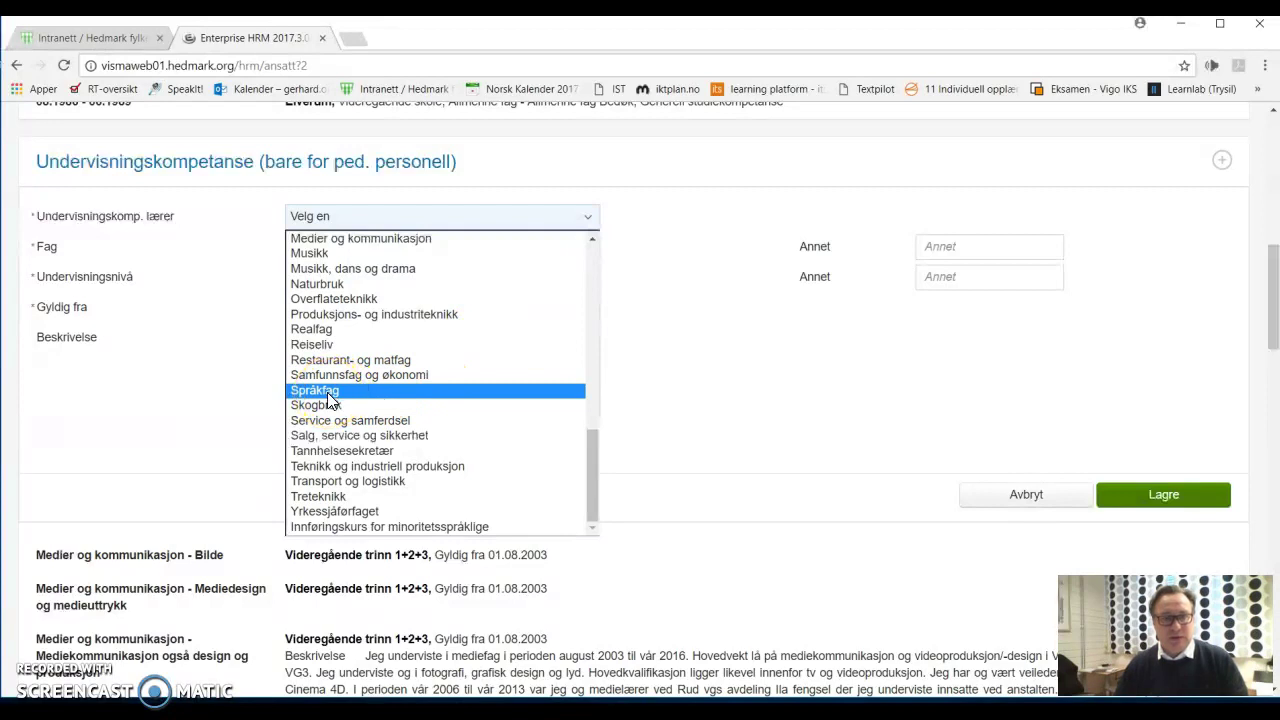
drag(327, 400, 324, 370)
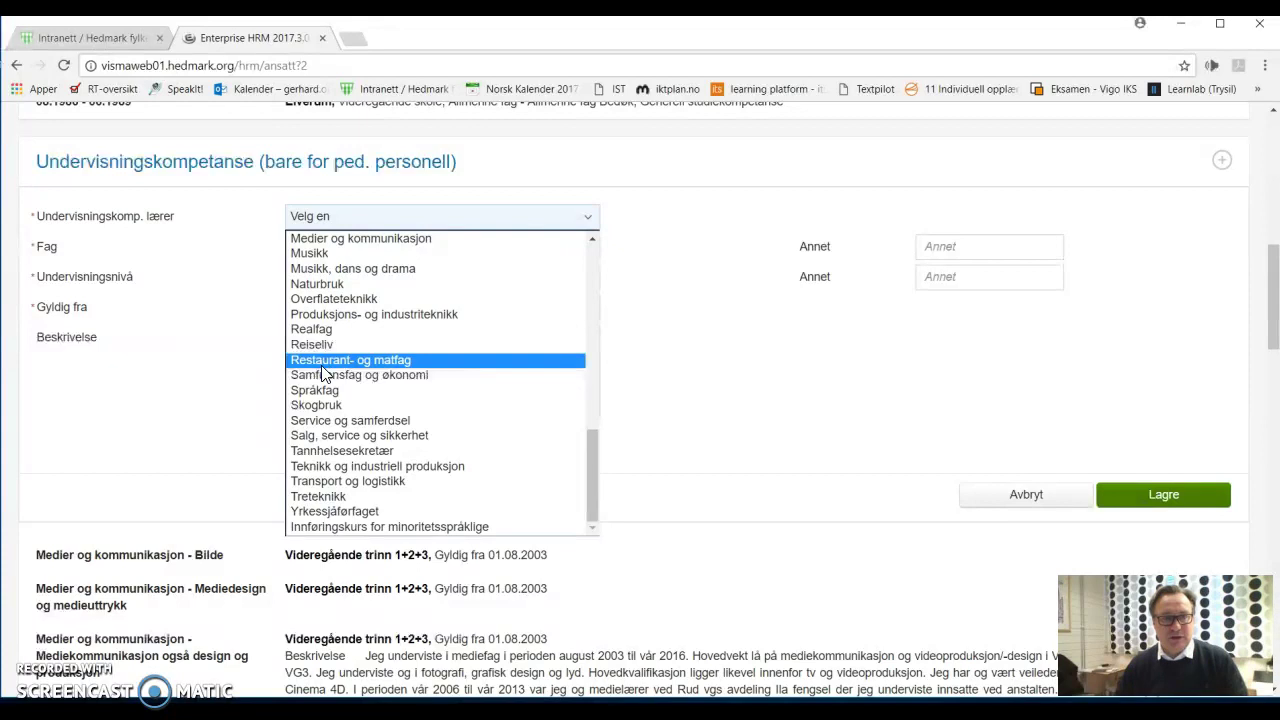
click(321, 359)
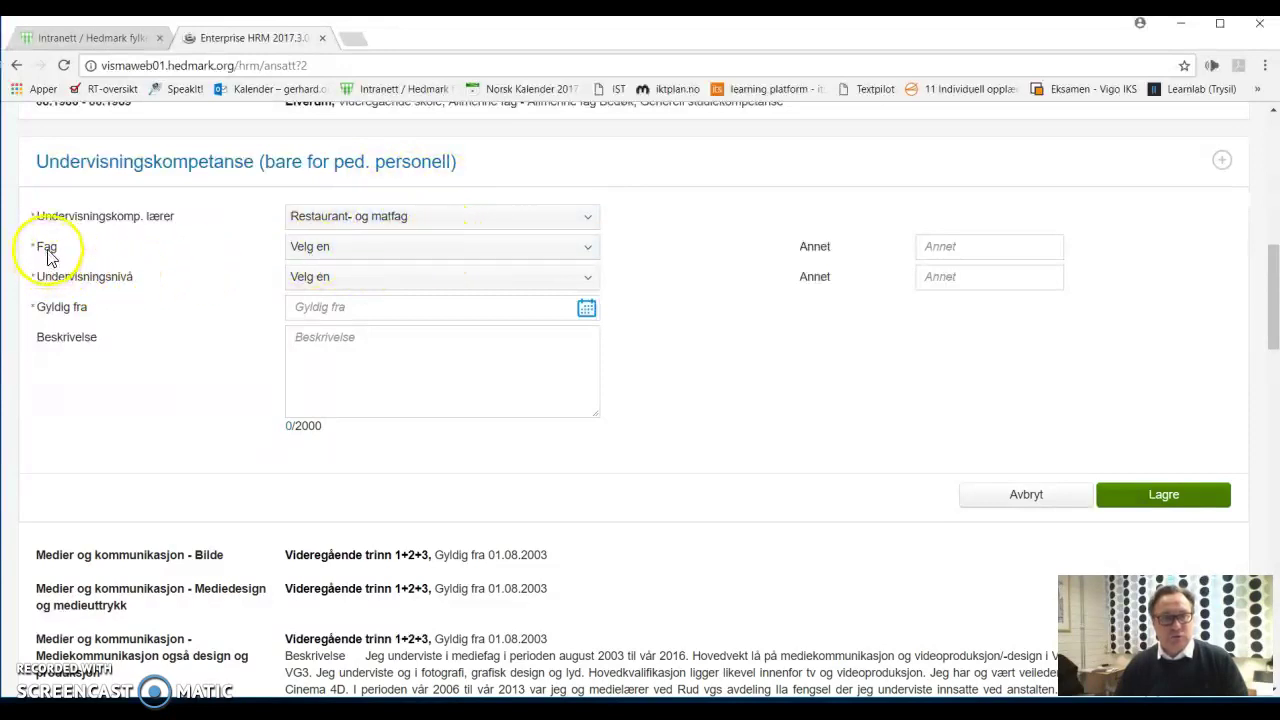
Set Fag to Råstoff og produksjon and Undervisningsnivå to Videregående trinn 1 in the new entry.
click(587, 250)
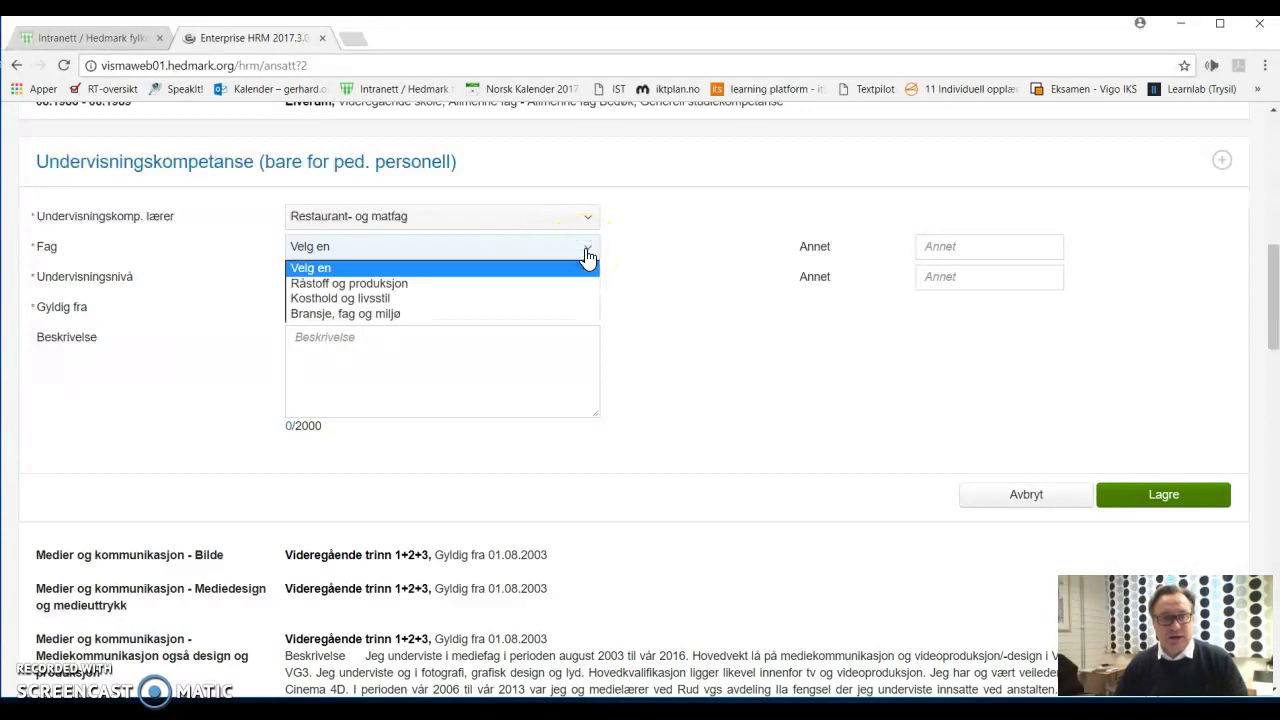
click(349, 284)
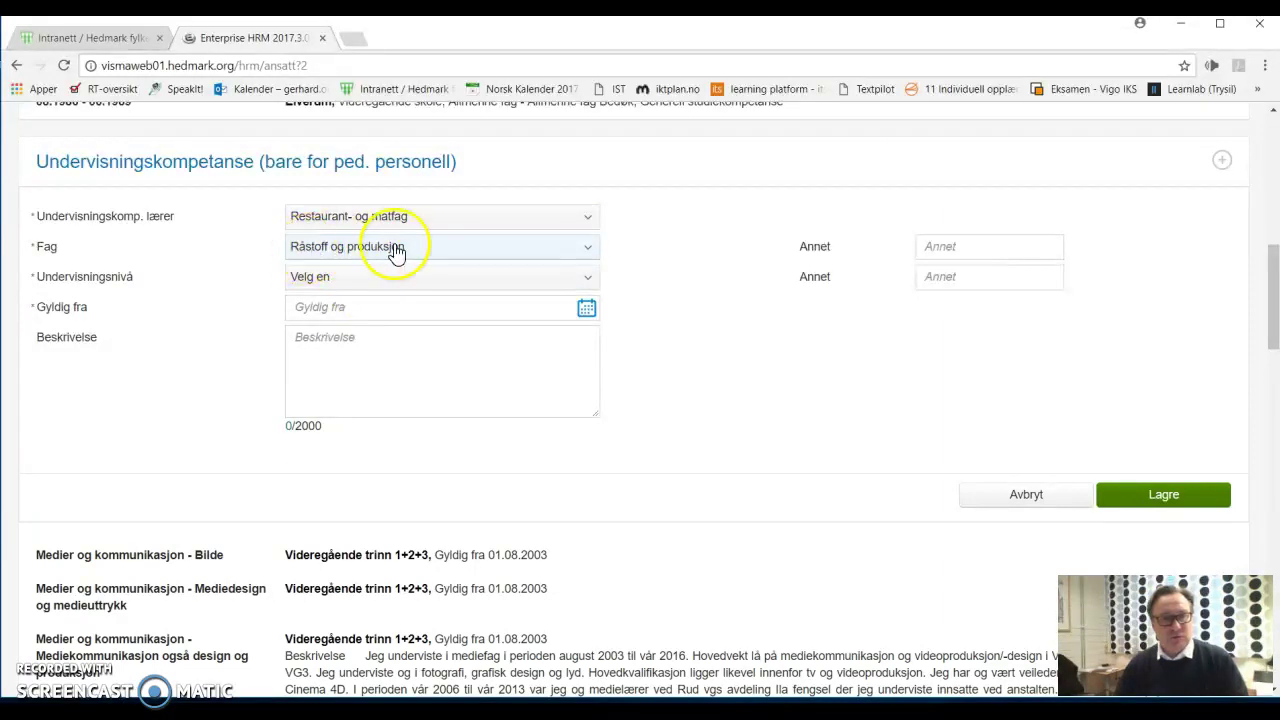
click(578, 283)
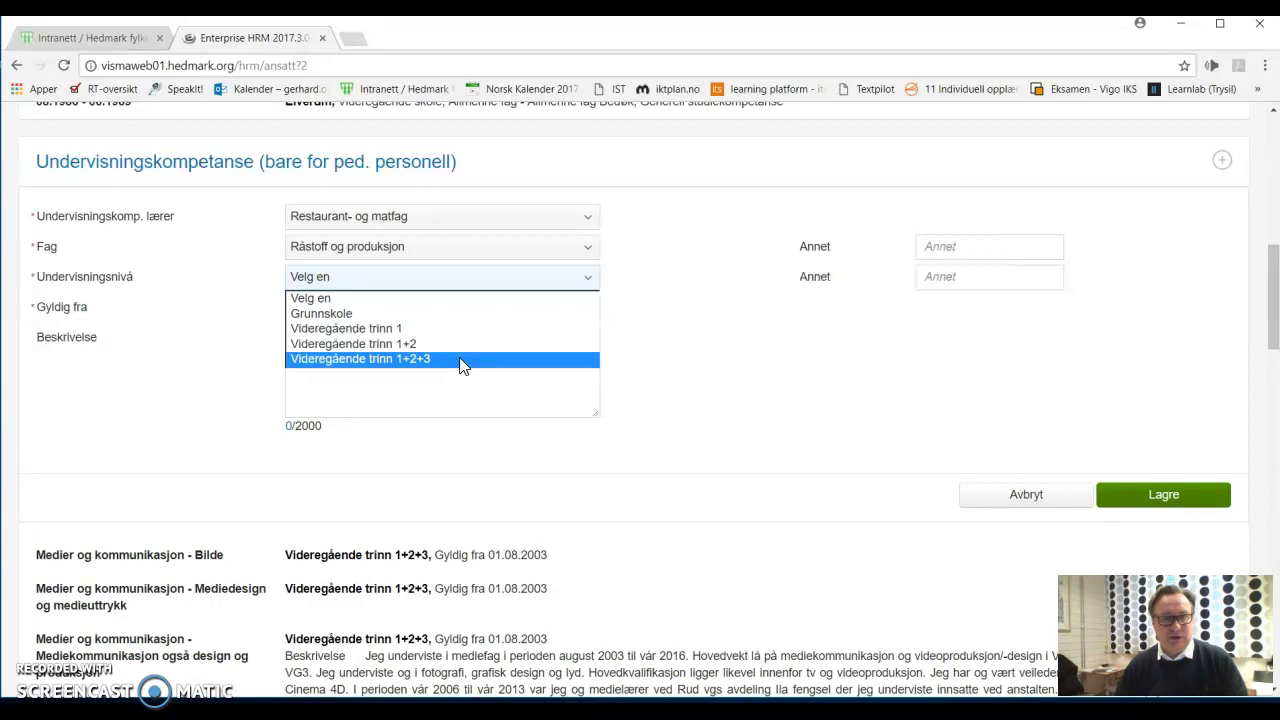
click(448, 334)
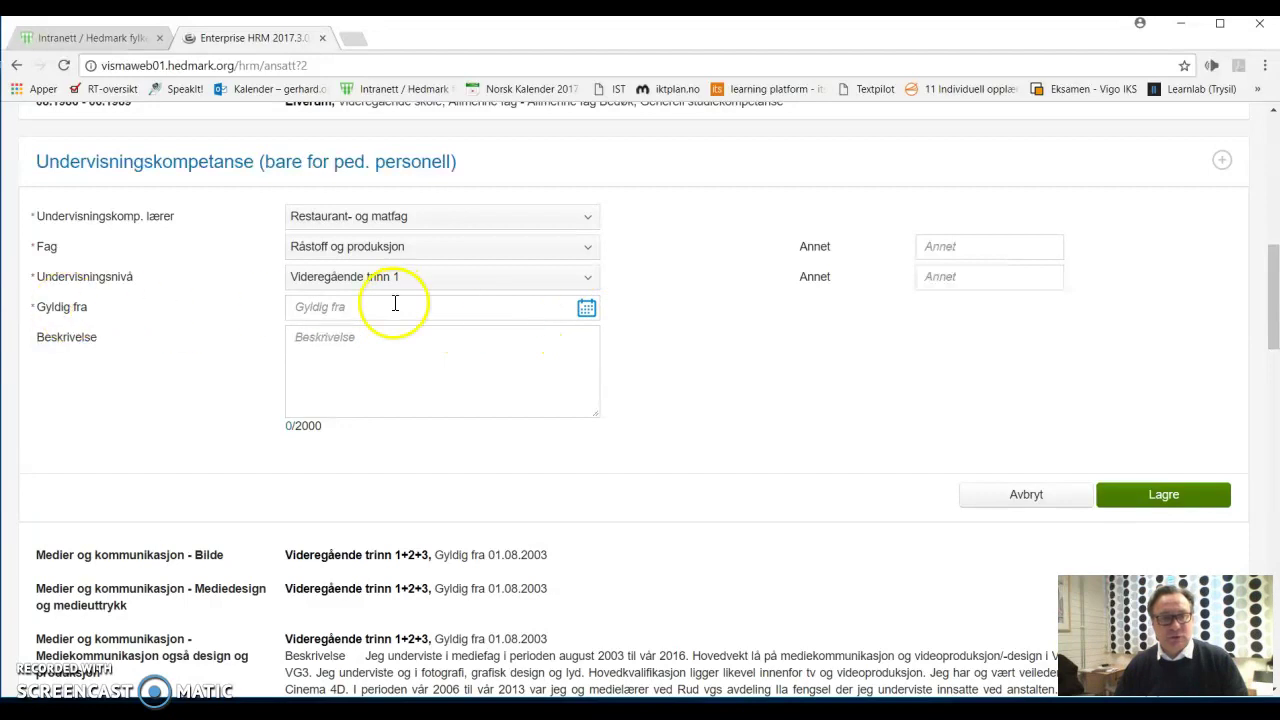
Set the Gyldig fra date of the new teaching competence entry to 01.08.2003, leaving Beskrivelse empty.
click(585, 309)
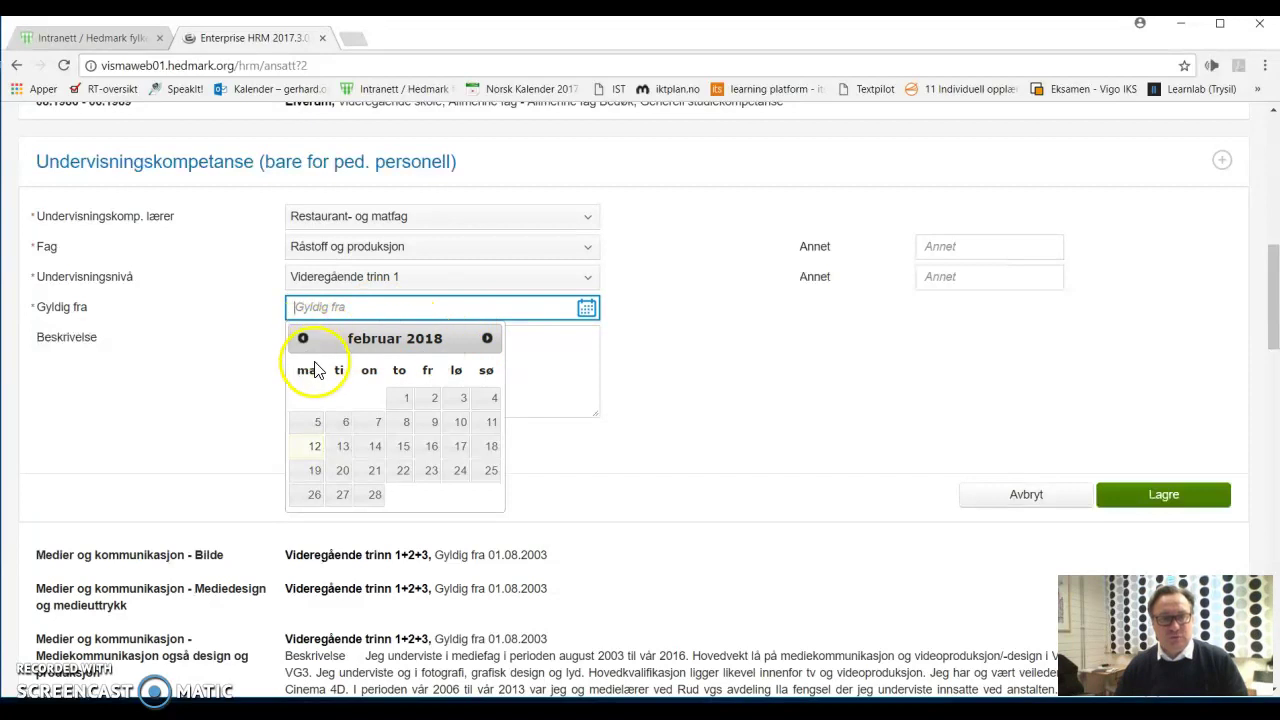
click(406, 403)
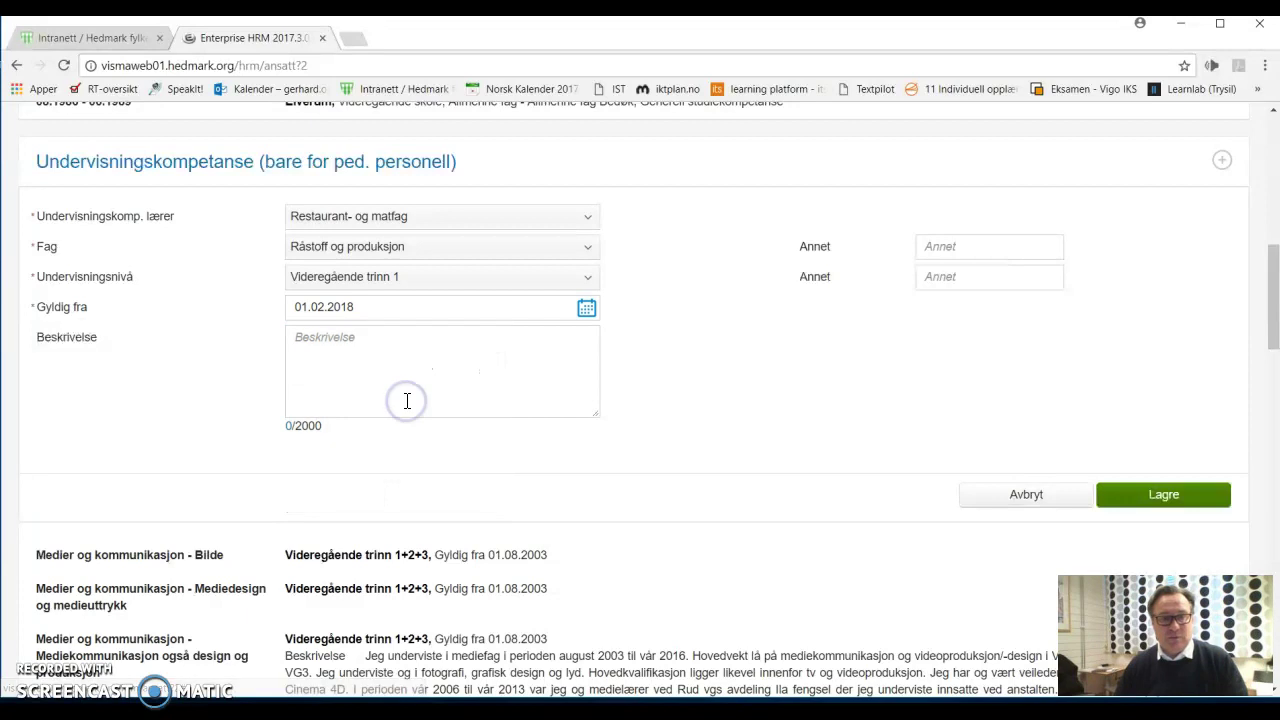
click(358, 305)
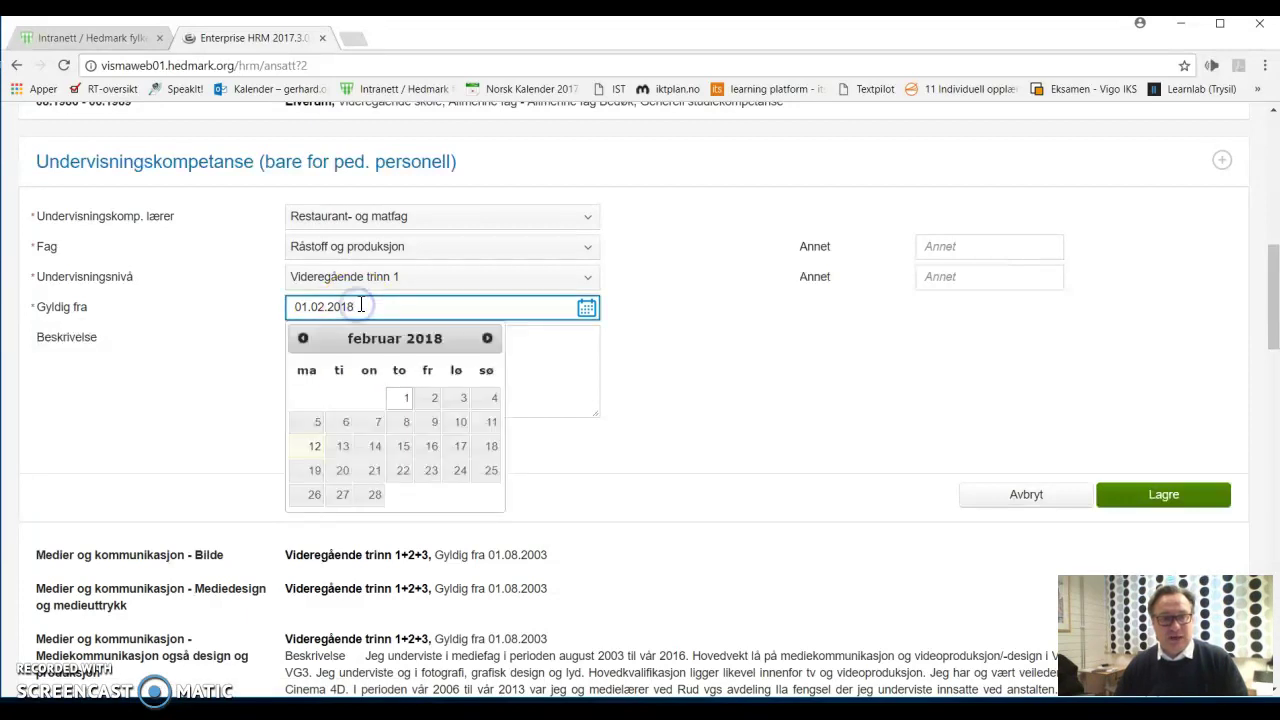
key(BackSpace)
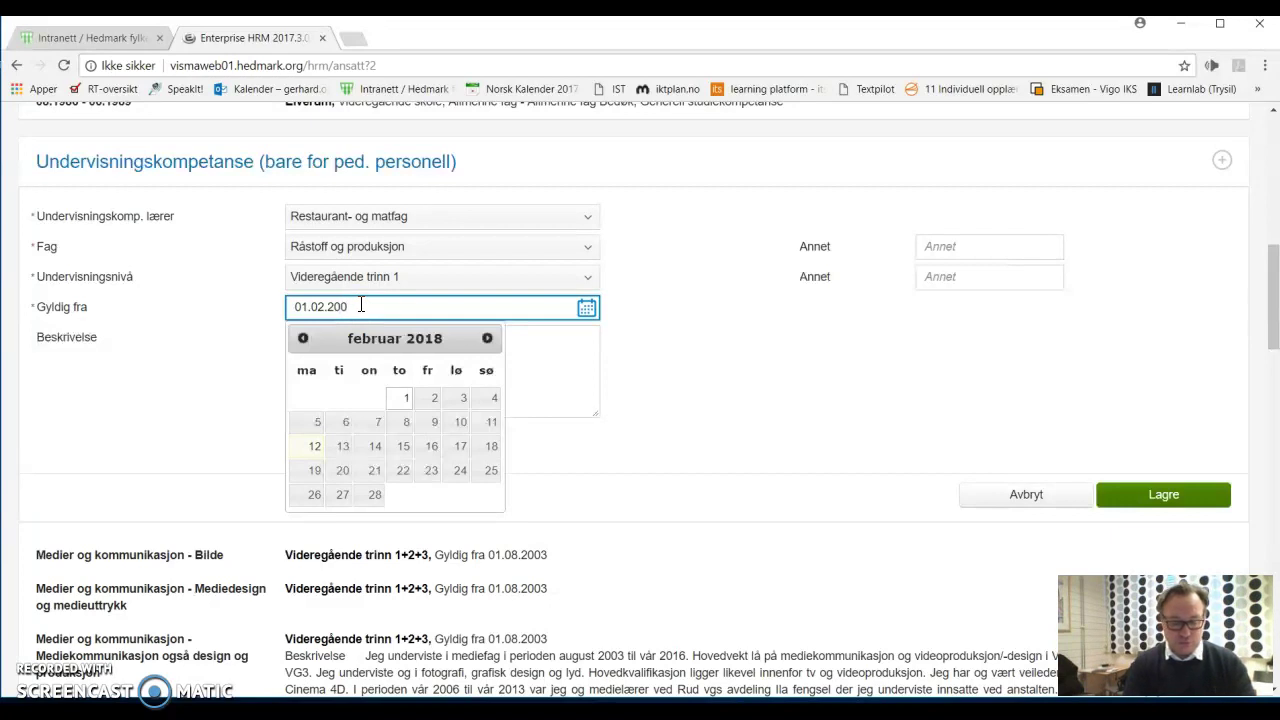
text(3)
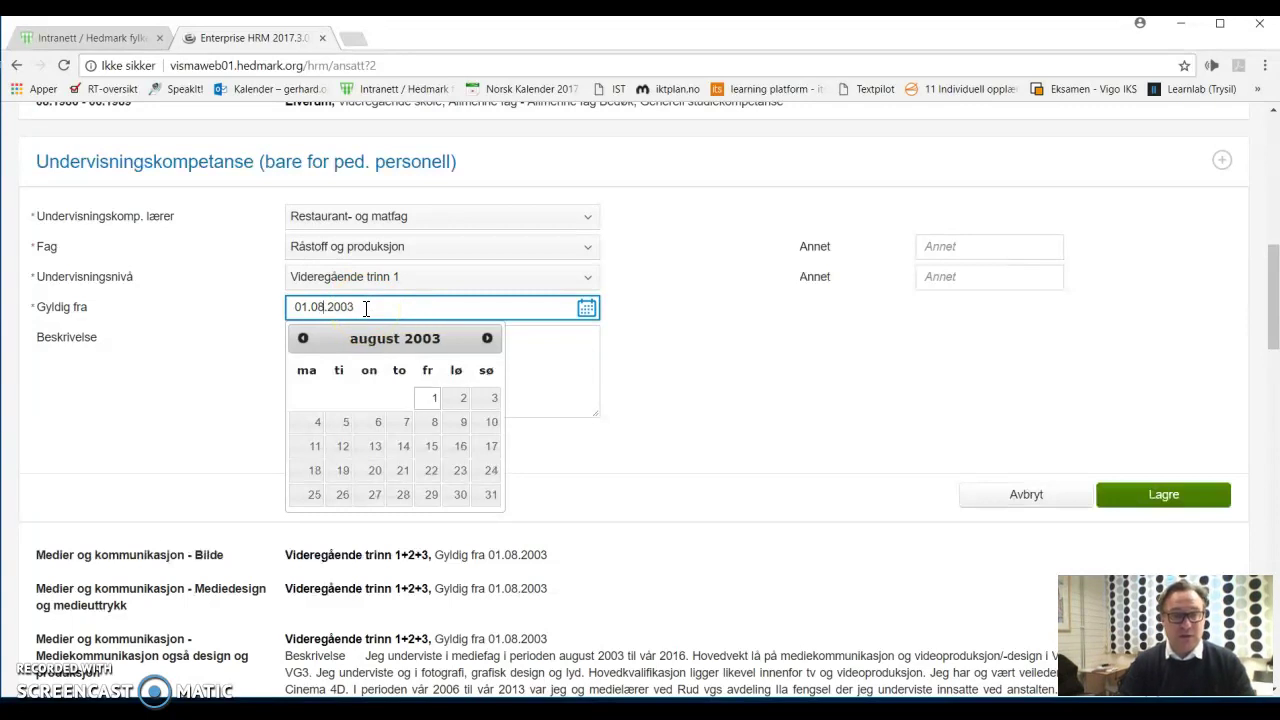
click(365, 308)
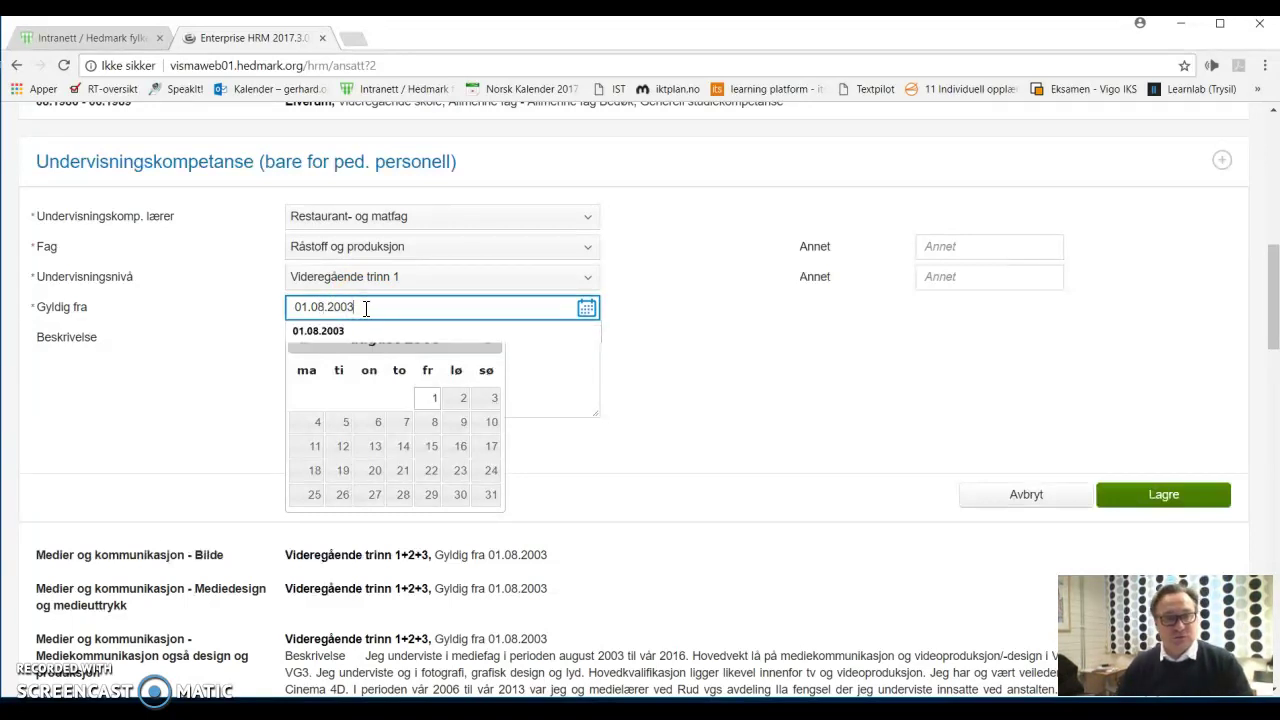
click(365, 318)
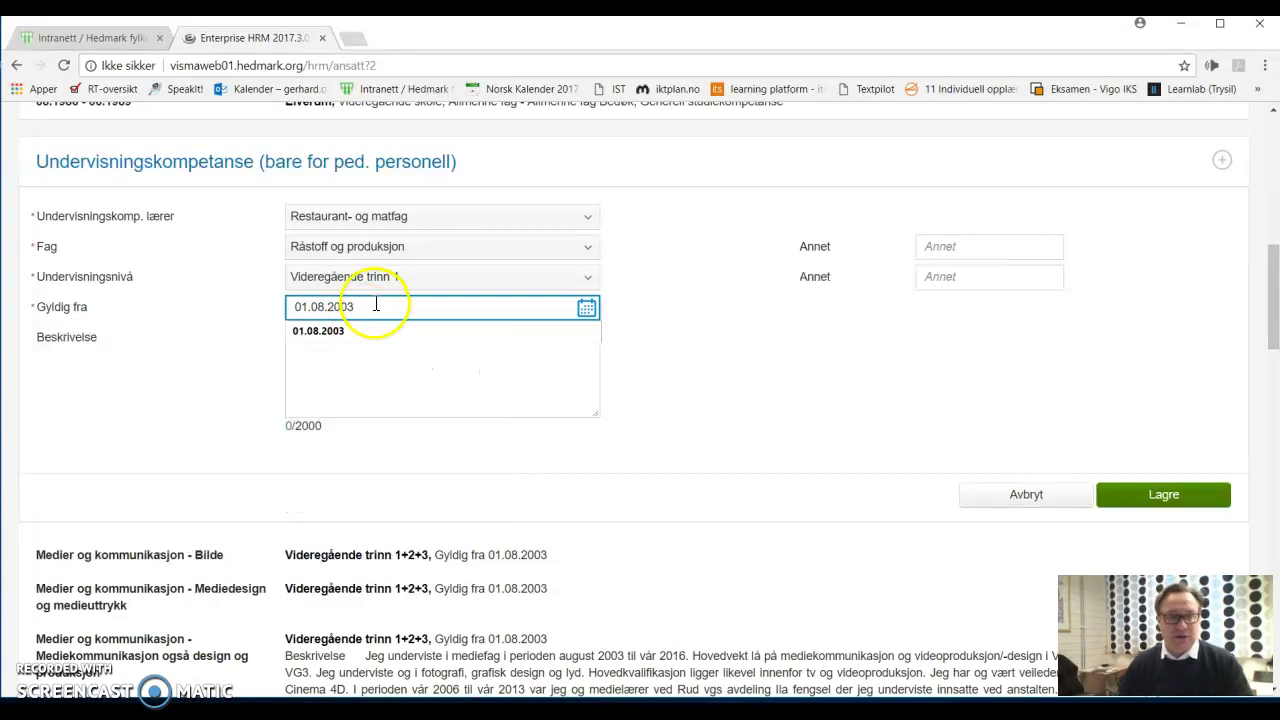
click(390, 382)
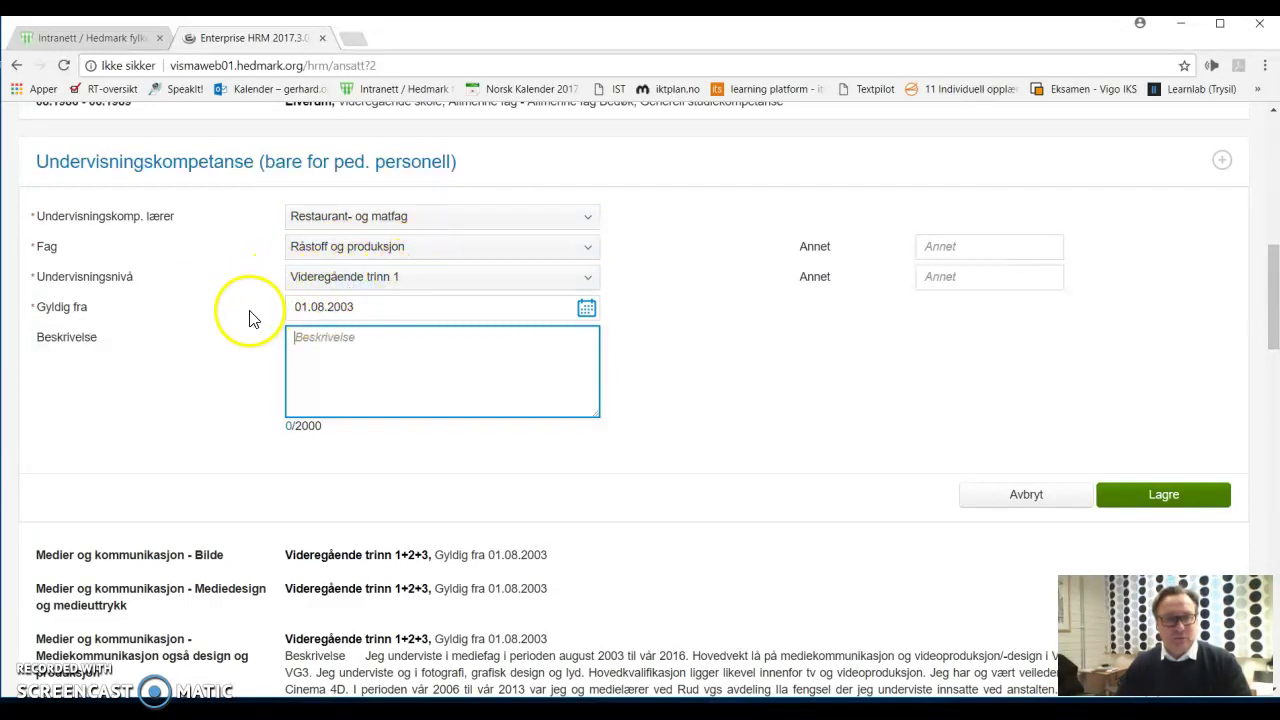
click(434, 304)
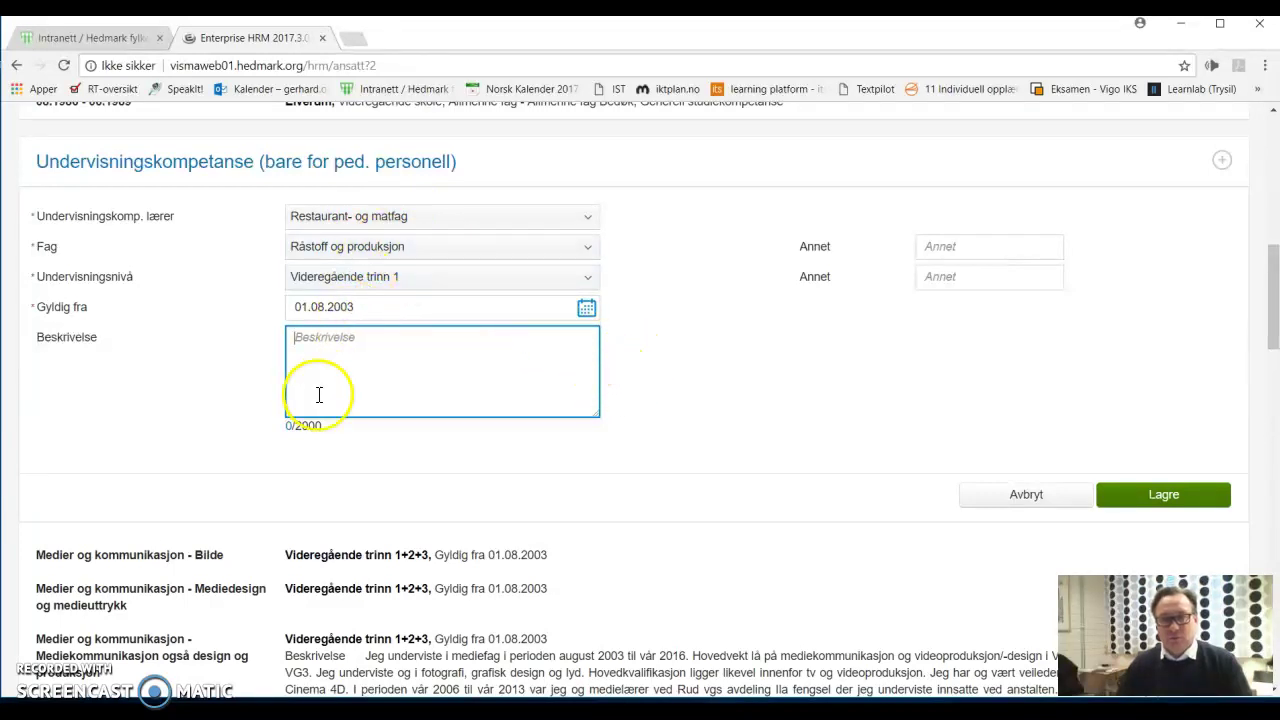
Discard the new Undervisningskompetanse entry without saving it.
click(1166, 496)
click(1027, 502)
click(1027, 505)
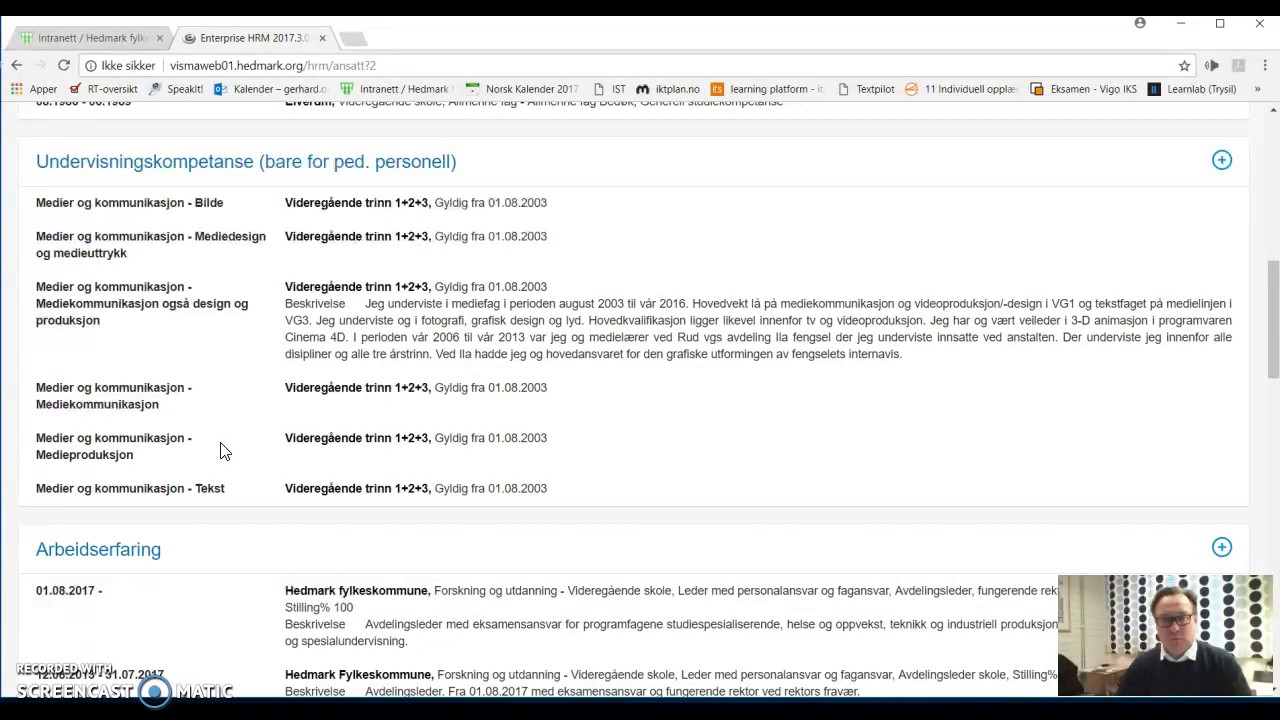
Review the Kompetanse page from Karriereinformasjon down to the registered Undervisningskompetanse entries.
scroll(222, 451, up, 10)
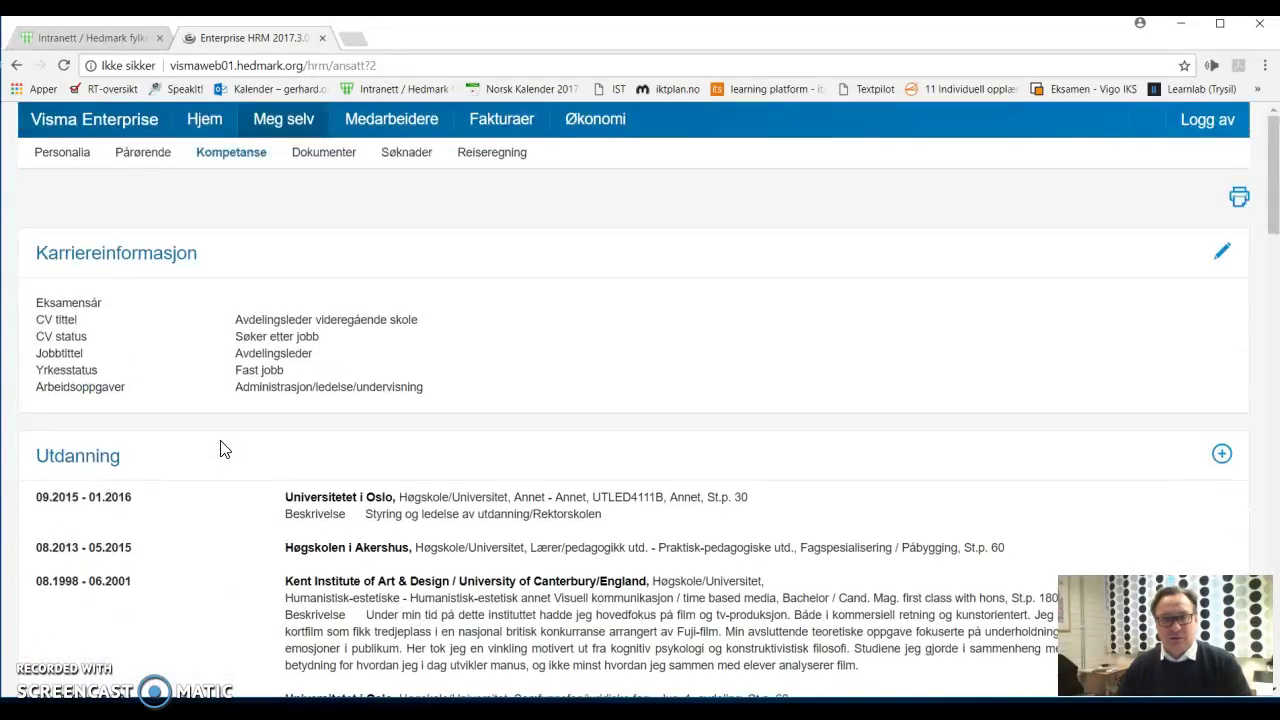
mouse_move(1230, 122)
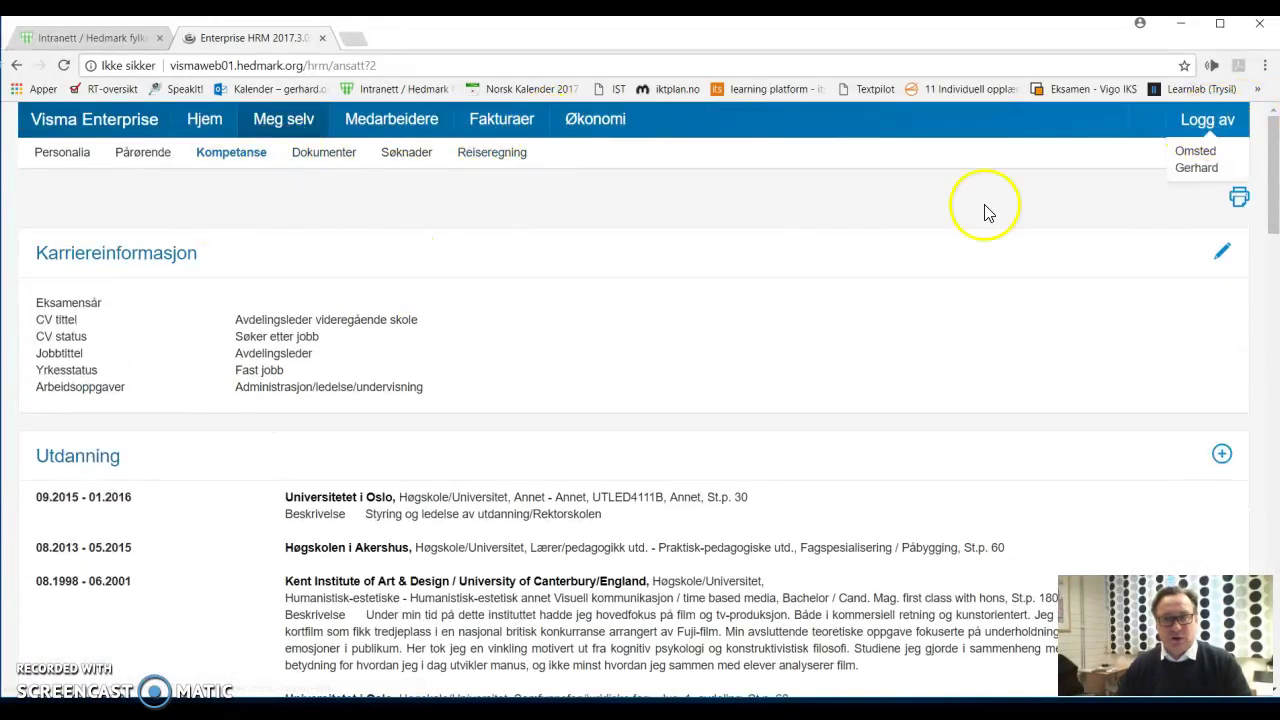
scroll(350, 372, down, 10)
scroll(352, 375, down, 3)
scroll(352, 373, up, 2)
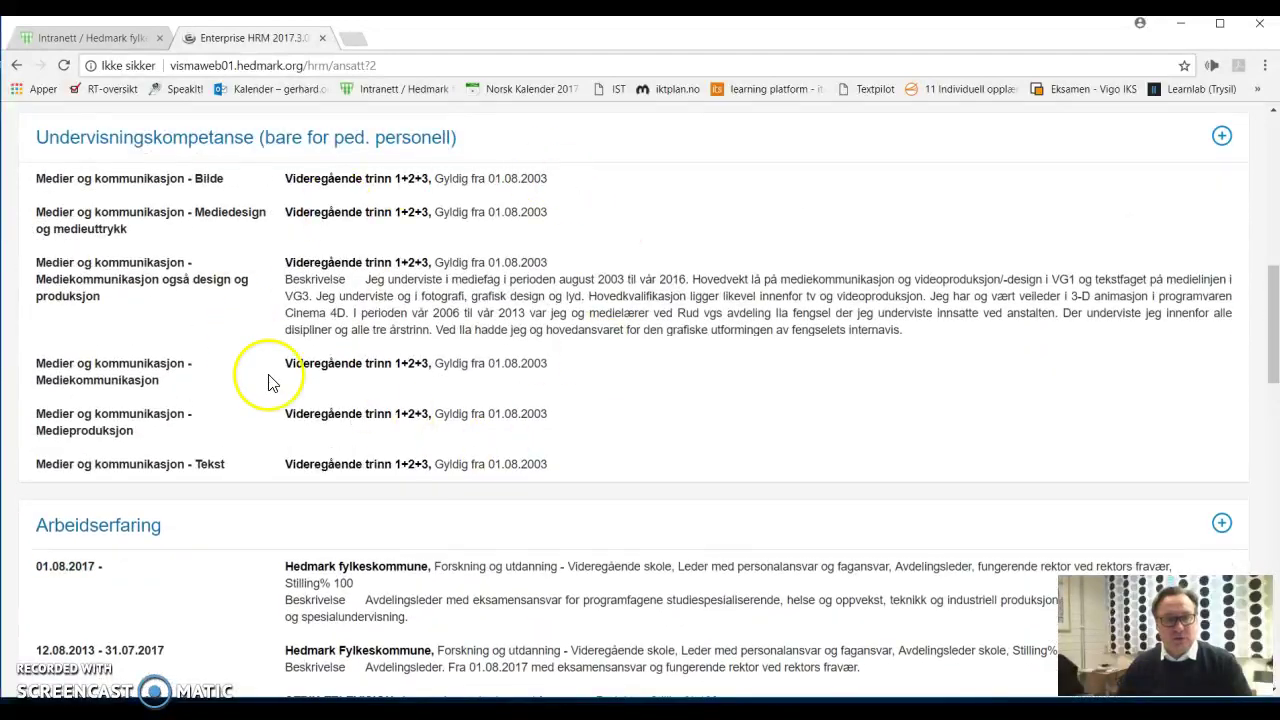